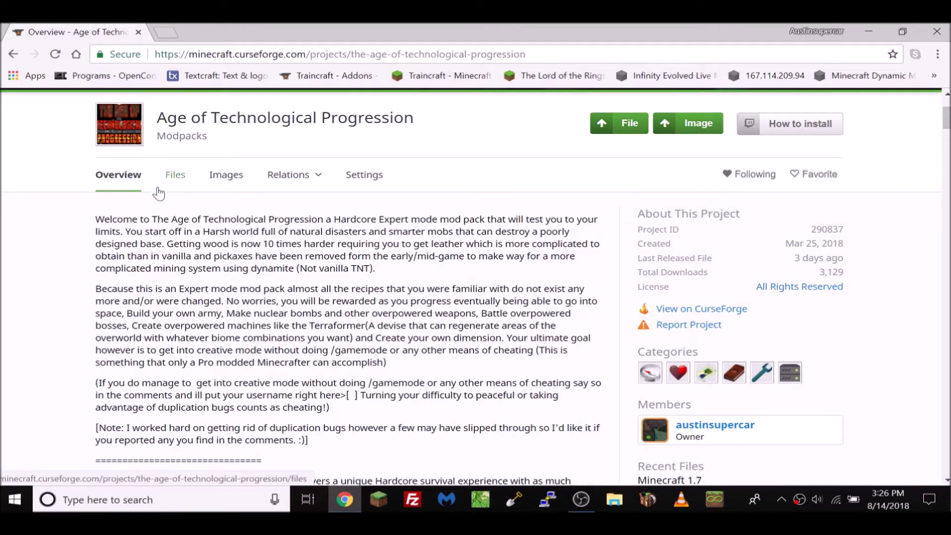
Step: Open the list of files for the Age of Technological Progression modpack
{"action": "scroll", "coordinate": [257, 188], "scroll_direction": "up", "scroll_amount": 2}
{"action": "scroll", "coordinate": [237, 164], "scroll_direction": "down", "scroll_amount": 1}
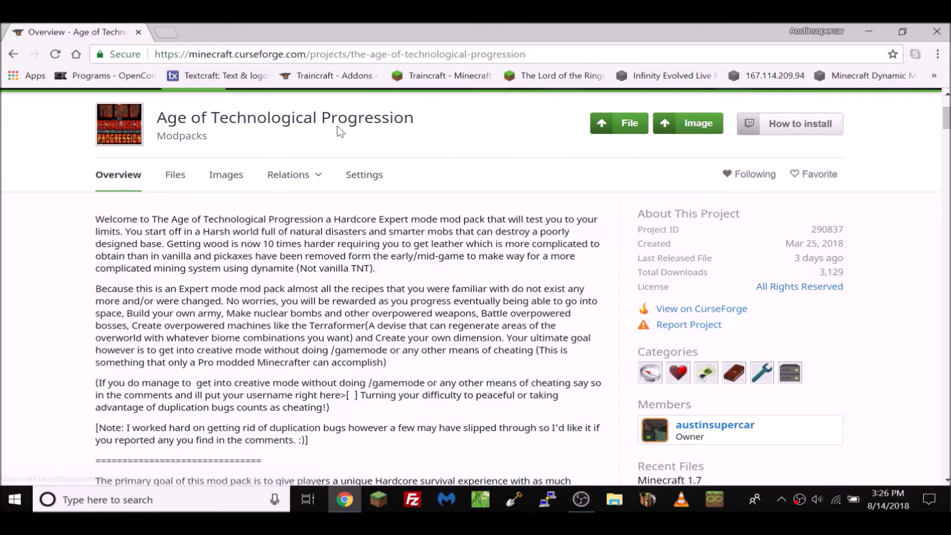
{"action": "left_click", "coordinate": [173, 178]}
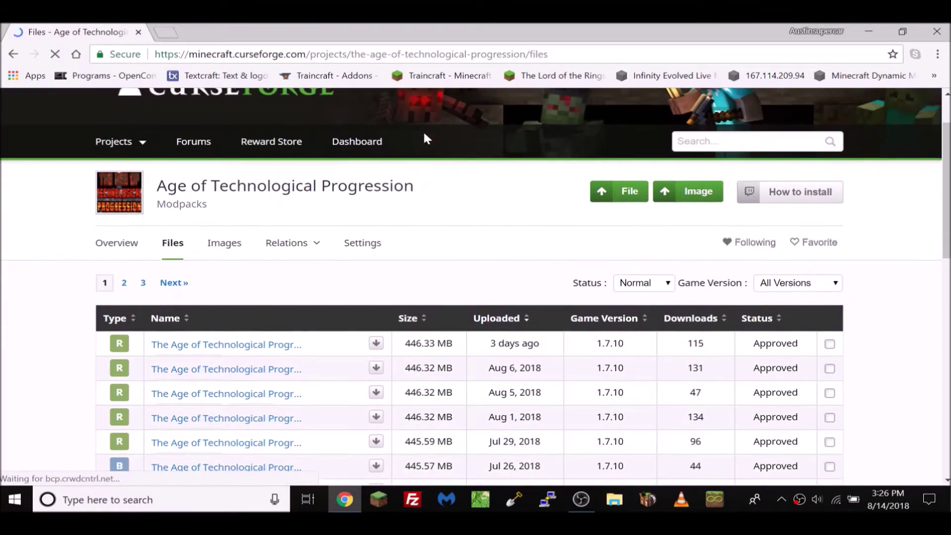
{"action": "scroll", "coordinate": [329, 250], "scroll_direction": "down", "scroll_amount": 2}
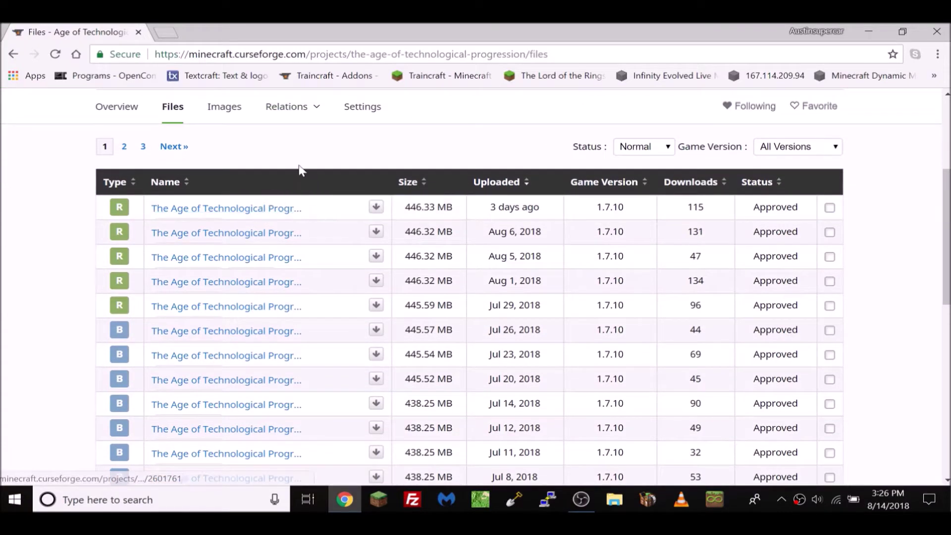
{"action": "scroll", "coordinate": [299, 171], "scroll_direction": "up", "scroll_amount": 2}
{"action": "mouse_move", "coordinate": [299, 188]}
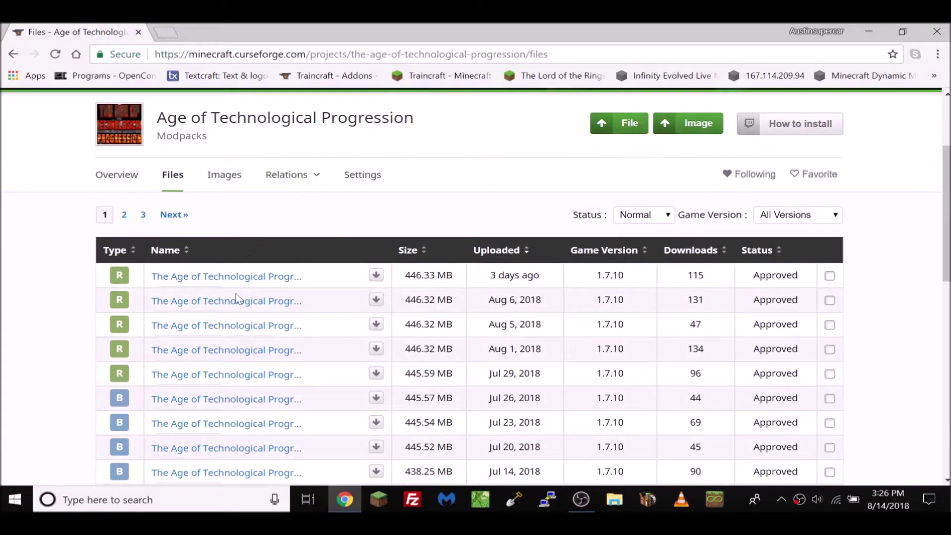
Step: Open the newest release, The Age of Technological Progression 3.8.7.zip, and download it
{"action": "left_click", "coordinate": [243, 278]}
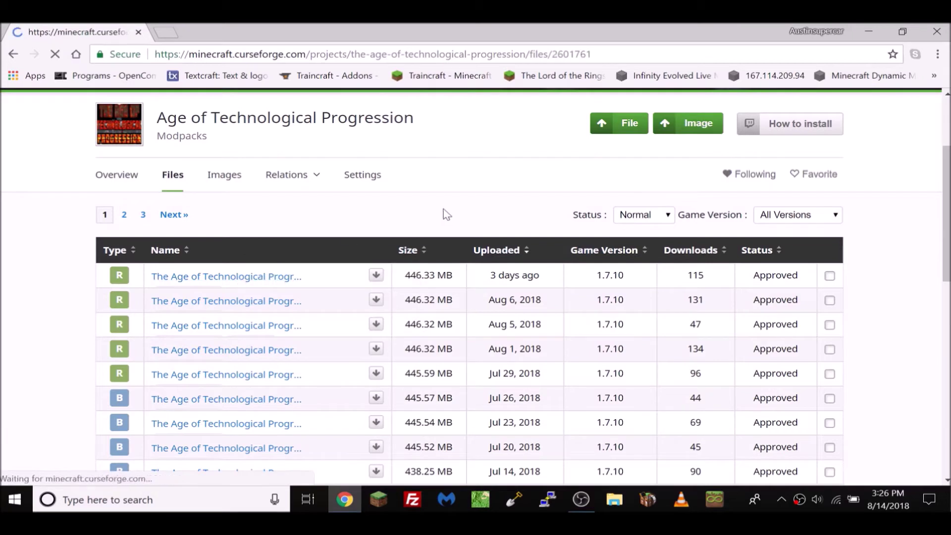
{"action": "scroll", "coordinate": [475, 218], "scroll_direction": "down", "scroll_amount": 1}
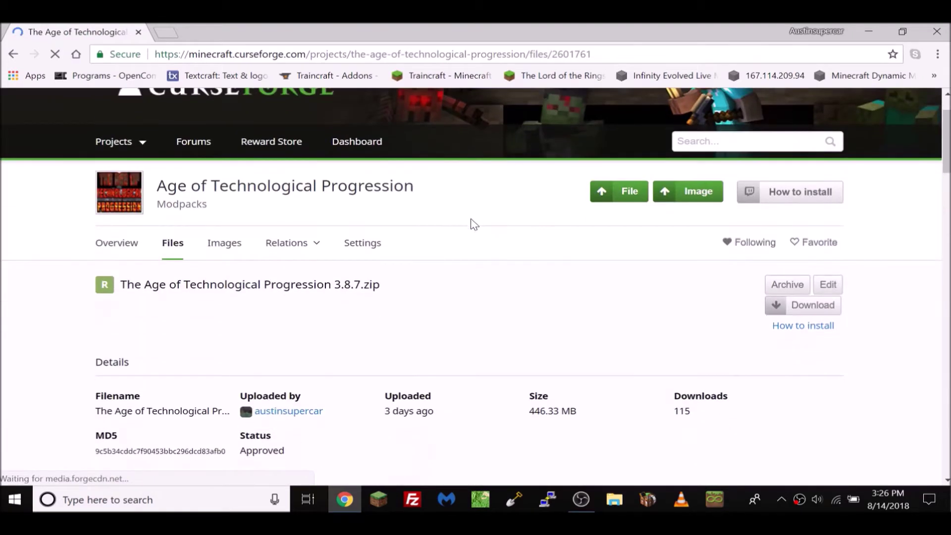
{"action": "left_click", "coordinate": [814, 305]}
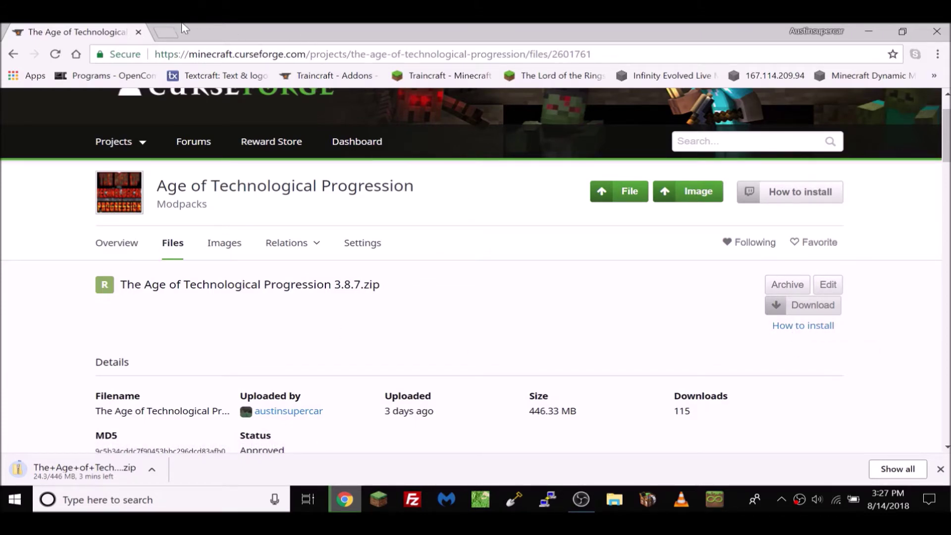
{"action": "left_click", "coordinate": [166, 32]}
{"action": "left_click", "coordinate": [345, 79]}
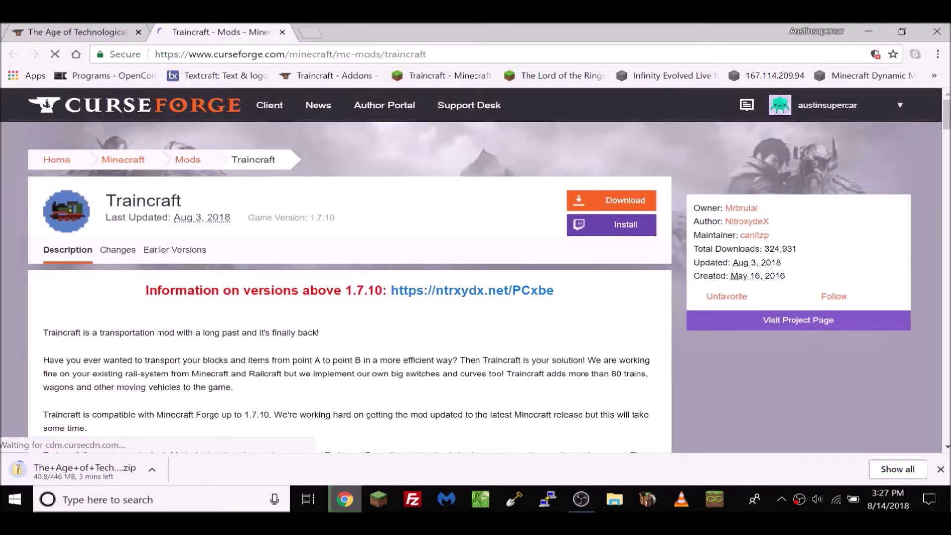
{"action": "left_click_drag", "start_coordinate": [263, 54], "coordinate": [213, 54]}
{"action": "left_click", "coordinate": [61, 29]}
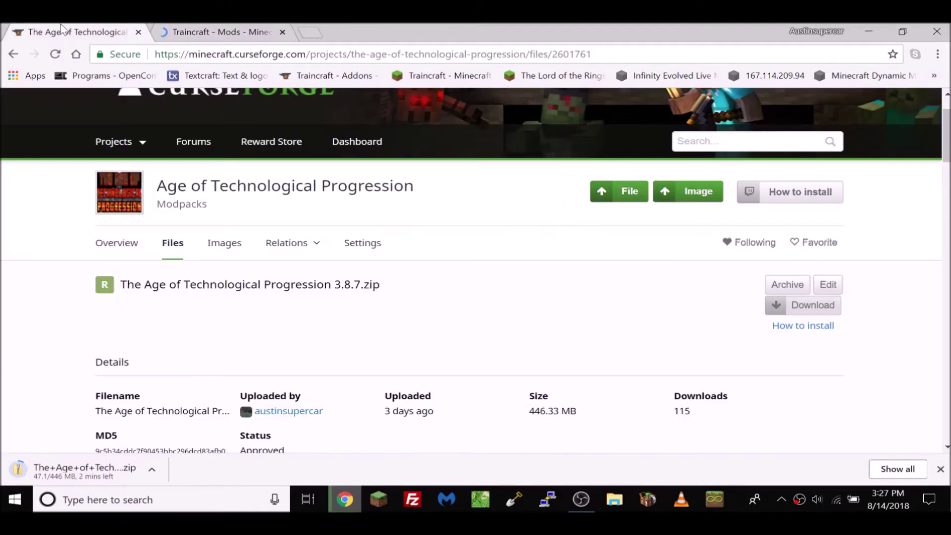
{"action": "left_click", "coordinate": [281, 32]}
Step: Highlight the domain minecraft.curseforge.com in the page's address to point out the correct download site
{"action": "left_click_drag", "start_coordinate": [280, 54], "coordinate": [207, 54]}
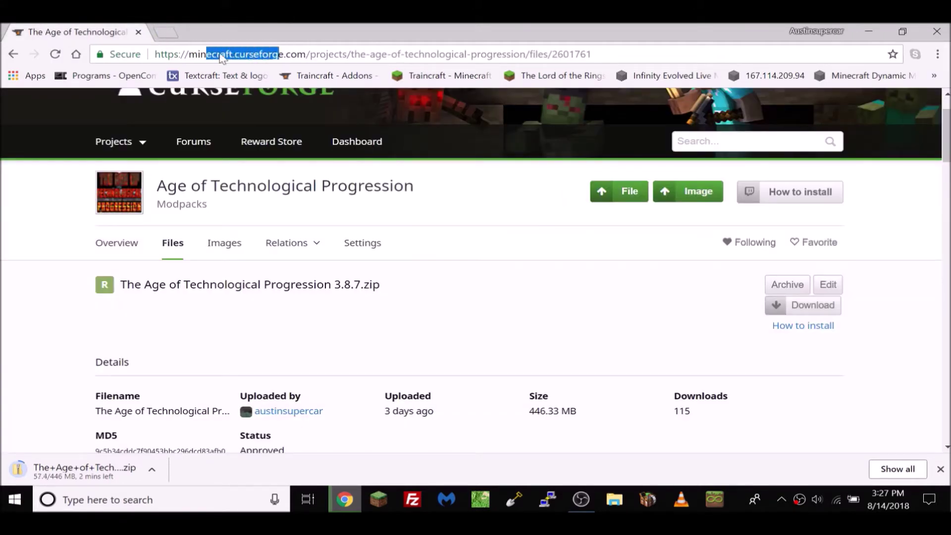
{"action": "left_click_drag", "start_coordinate": [307, 54], "coordinate": [190, 54]}
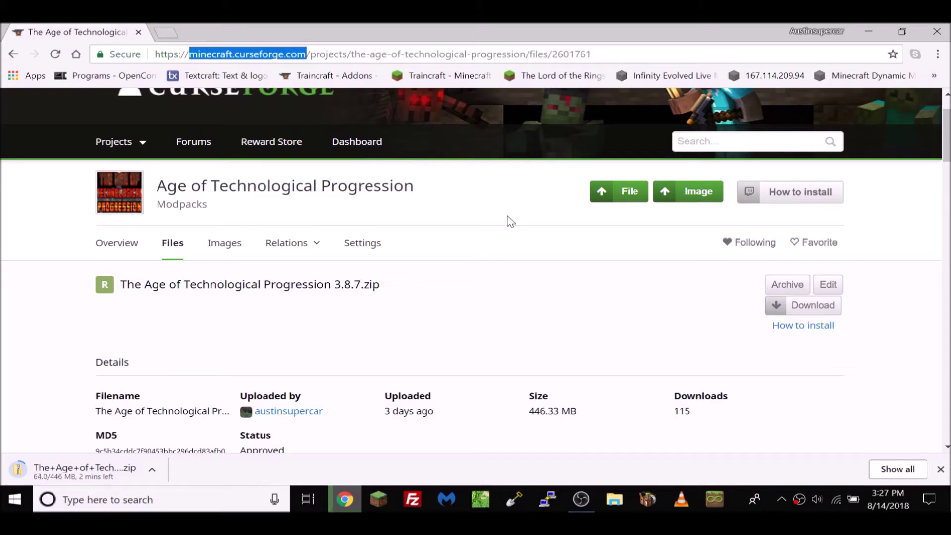
{"action": "left_click", "coordinate": [492, 278]}
{"action": "scroll", "coordinate": [503, 282], "scroll_direction": "down", "scroll_amount": 1}
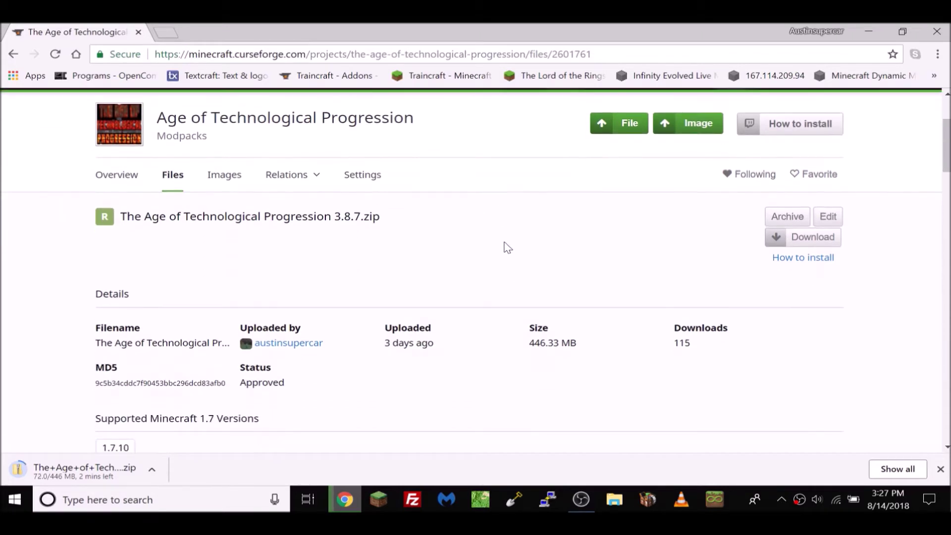
{"action": "scroll", "coordinate": [506, 247], "scroll_direction": "up", "scroll_amount": 1}
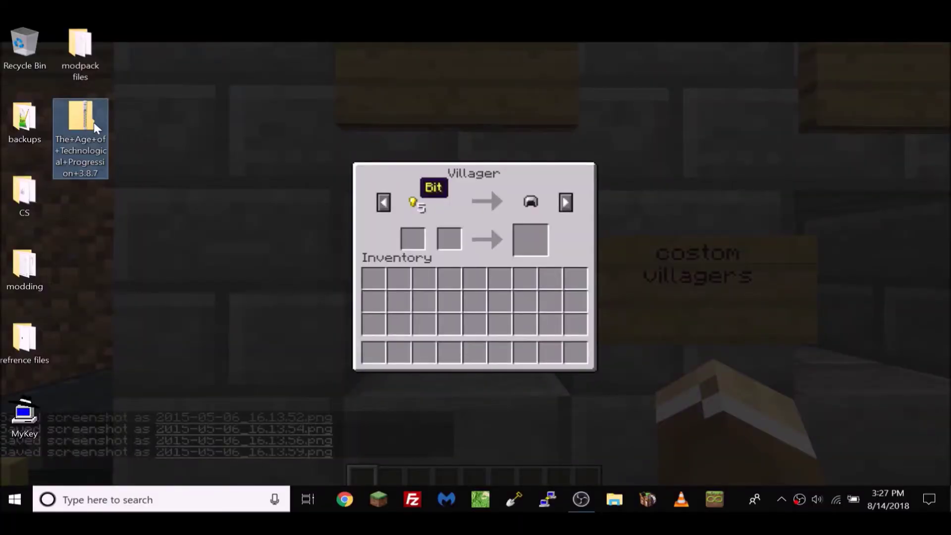
Step: Bring up MultiMC beside the desktop and rename the downloaded zip as The Age of Technological Progression 3.8.7, with spaces replacing the plus signs
{"action": "left_click", "coordinate": [717, 501]}
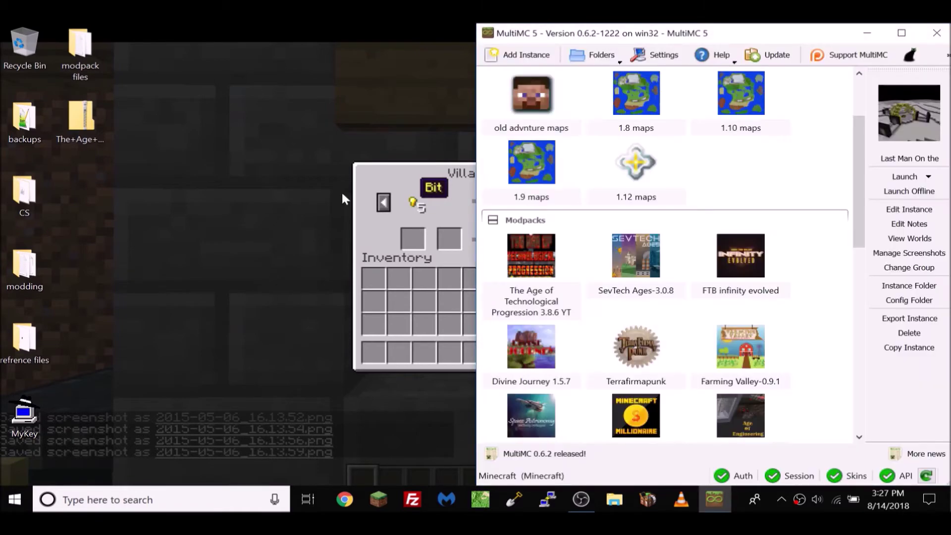
{"action": "left_click", "coordinate": [89, 105]}
{"action": "right_click", "coordinate": [88, 112]}
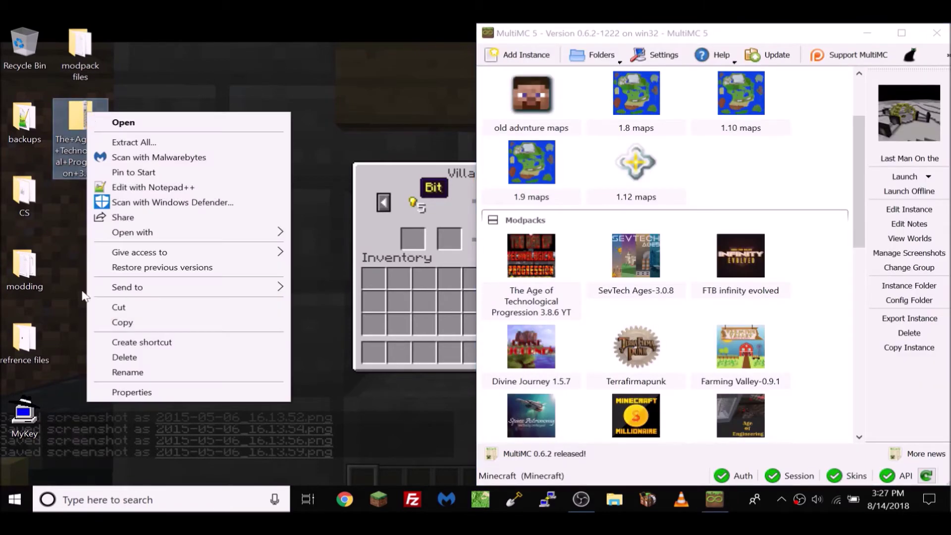
{"action": "left_click", "coordinate": [141, 378]}
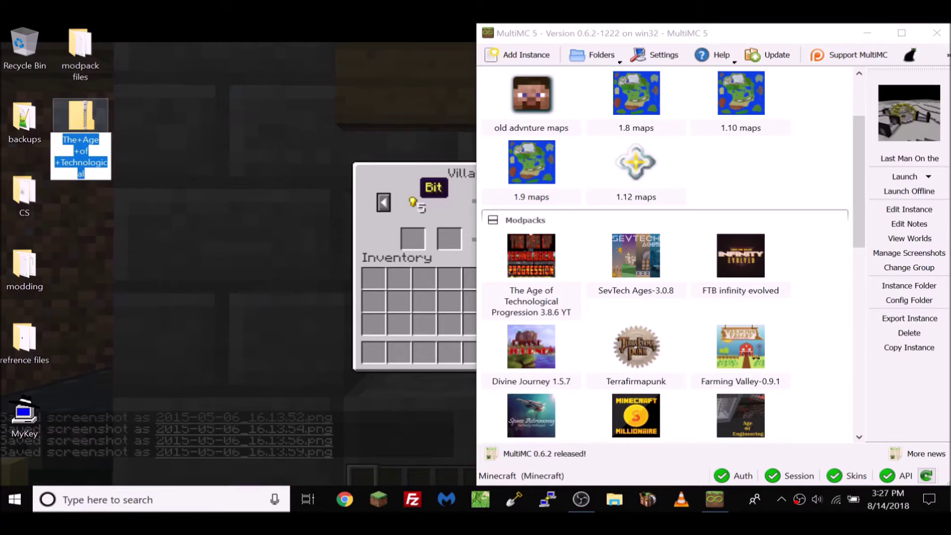
{"action": "left_click", "coordinate": [77, 140]}
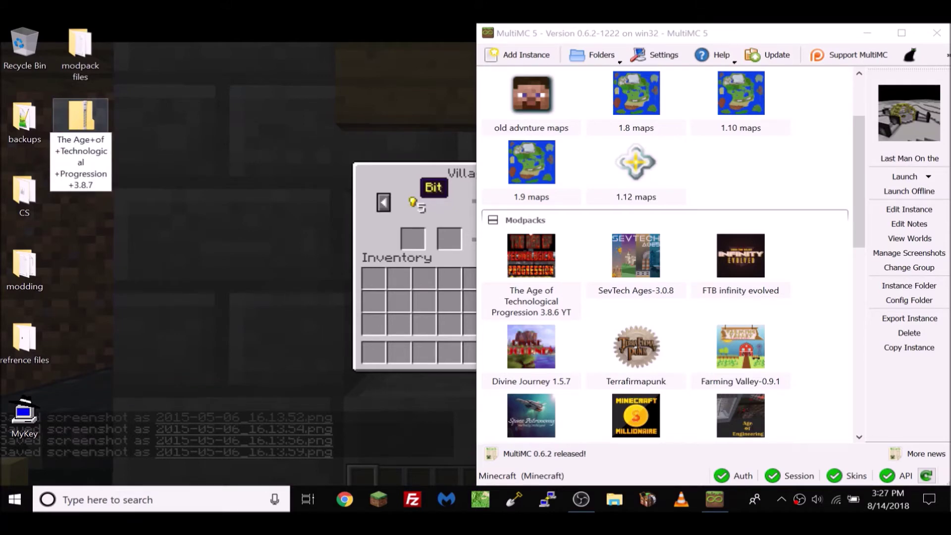
{"action": "key", "text": "Right"}
{"action": "key", "text": "Right"}
{"action": "key", "text": "Right"}
{"action": "key", "text": "shift+Right"}
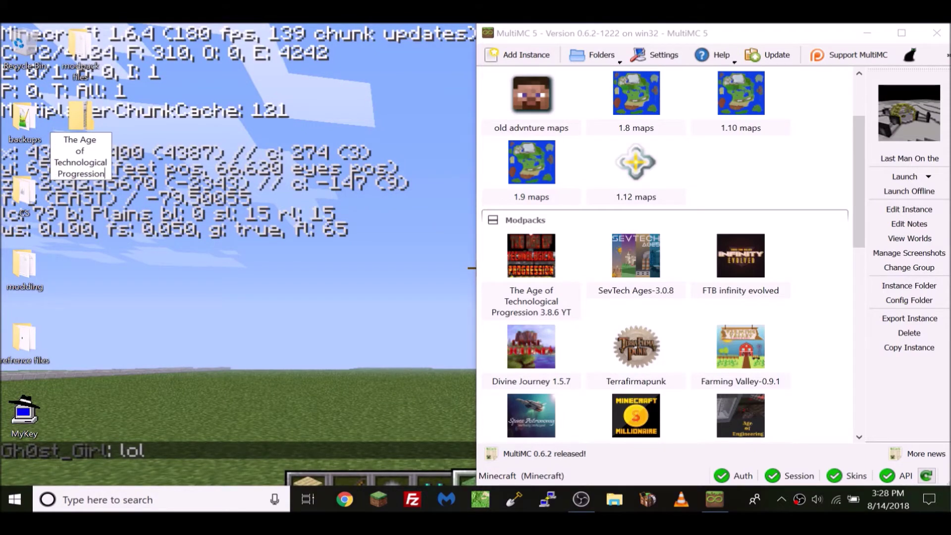
{"action": "key", "text": "ctrl+Right"}
{"action": "key", "text": "ctrl+Right"}
{"action": "key", "text": "BackSpace"}
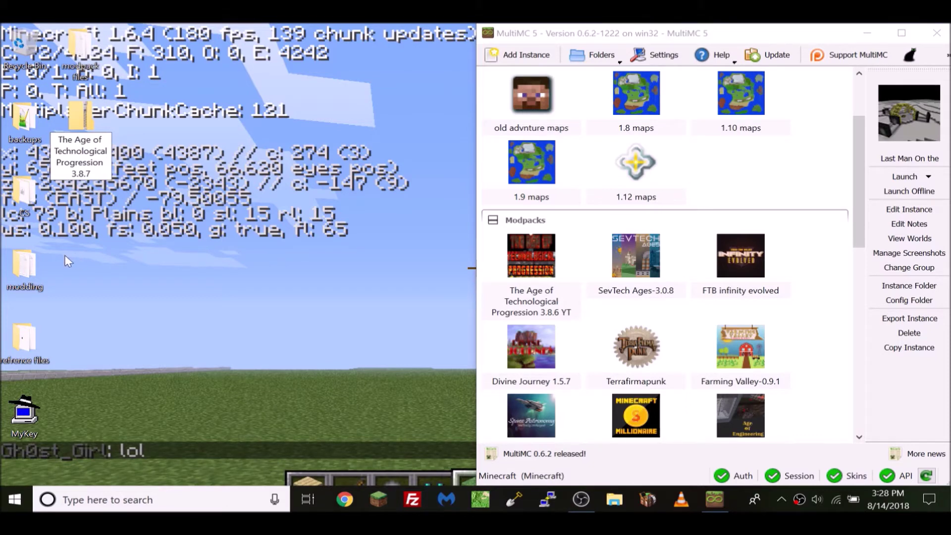
{"action": "left_click", "coordinate": [170, 177]}
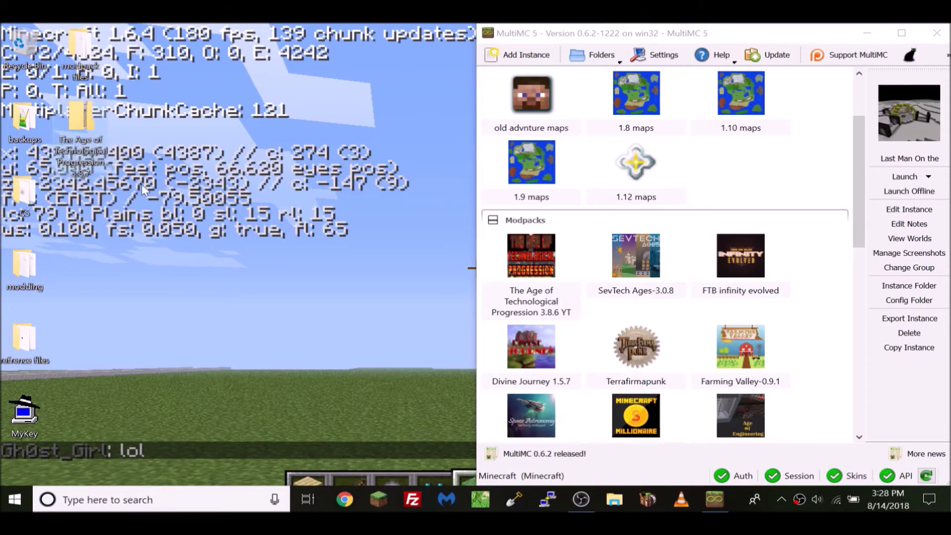
Step: Import the desktop modpack zip into MultiMC as a new instance named Random, using the Age of Technological Progression icon
{"action": "left_click_drag", "start_coordinate": [82, 132], "coordinate": [684, 323]}
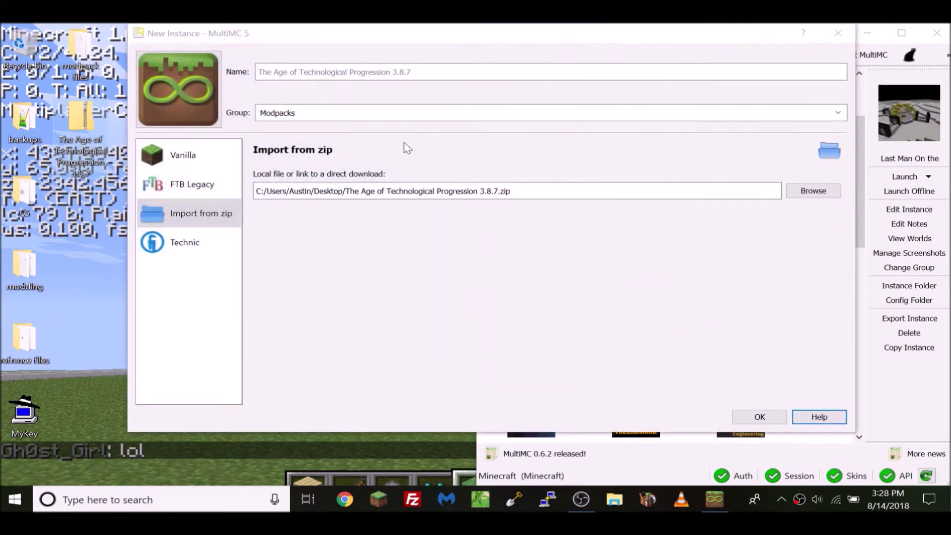
{"action": "left_click", "coordinate": [185, 81]}
{"action": "scroll", "coordinate": [654, 285], "scroll_direction": "down", "scroll_amount": 6}
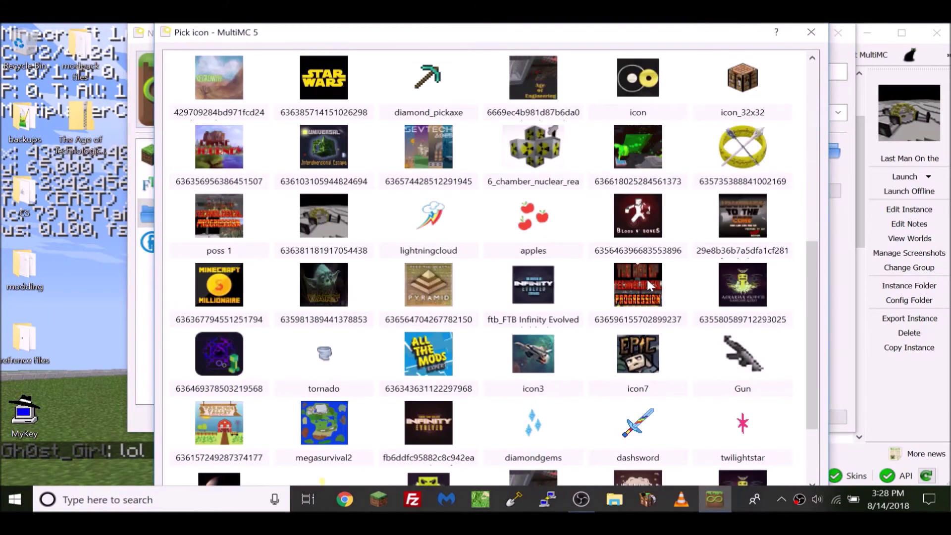
{"action": "left_click", "coordinate": [638, 285]}
{"action": "double_click", "coordinate": [666, 303]}
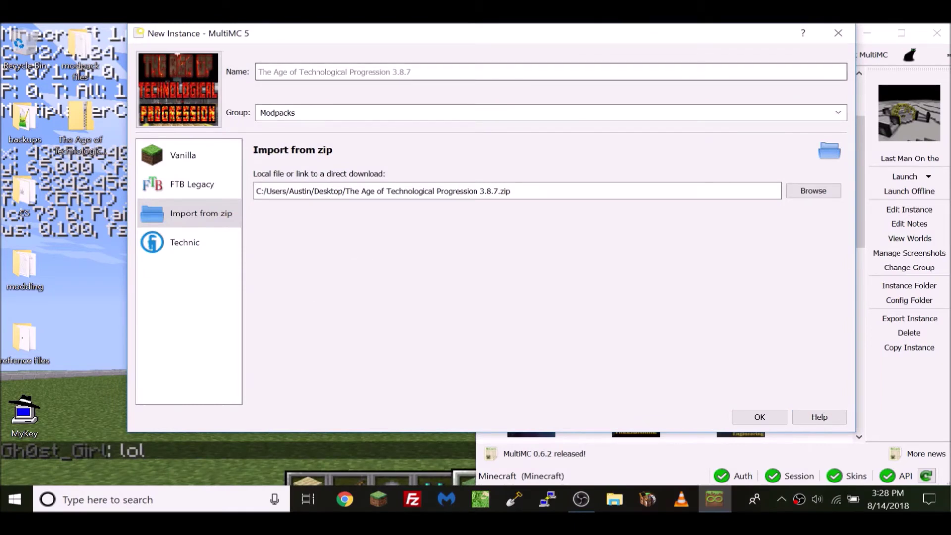
{"action": "type", "text": "Random"}
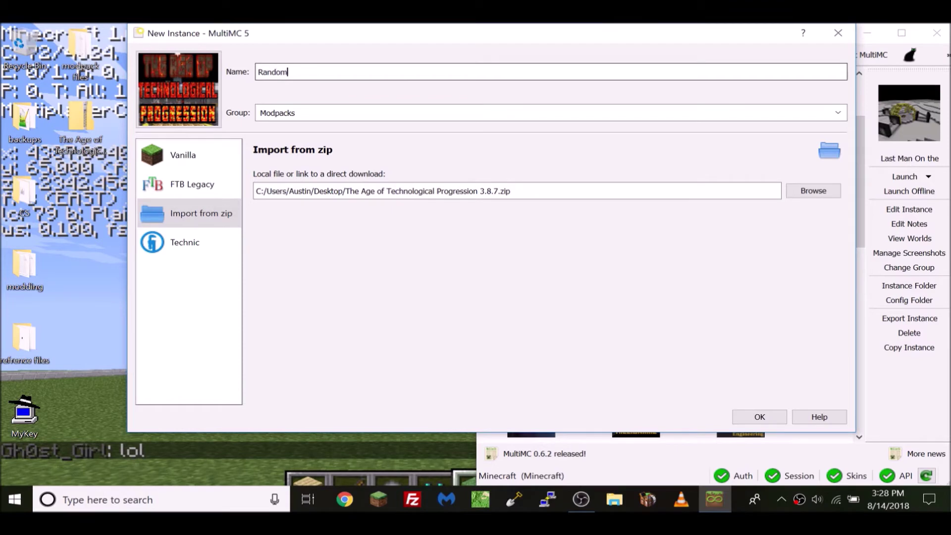
{"action": "left_click", "coordinate": [763, 420]}
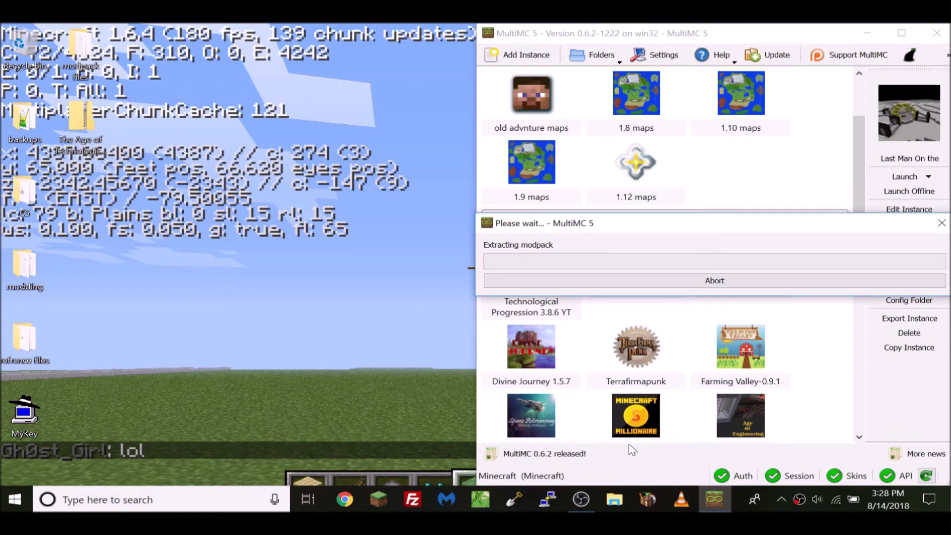
{"action": "left_click", "coordinate": [222, 318]}
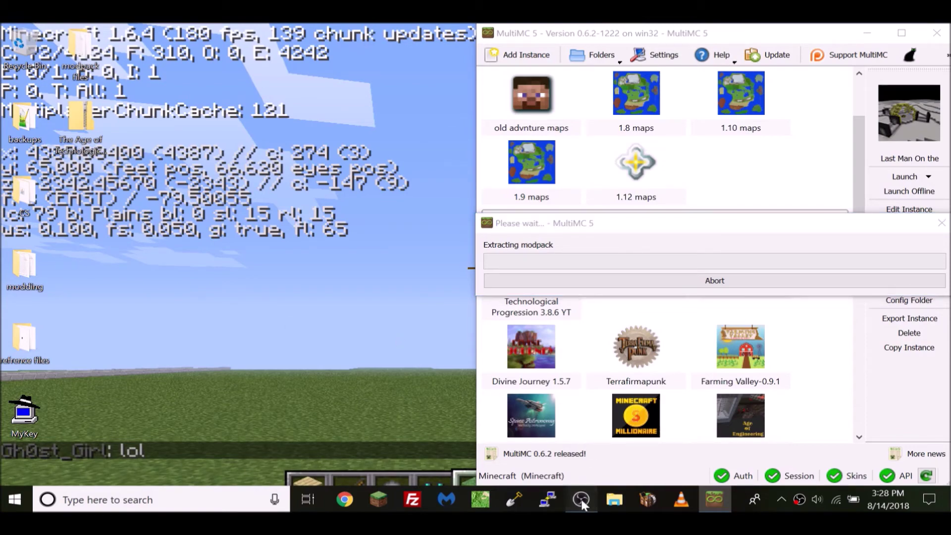
{"action": "left_click", "coordinate": [587, 453]}
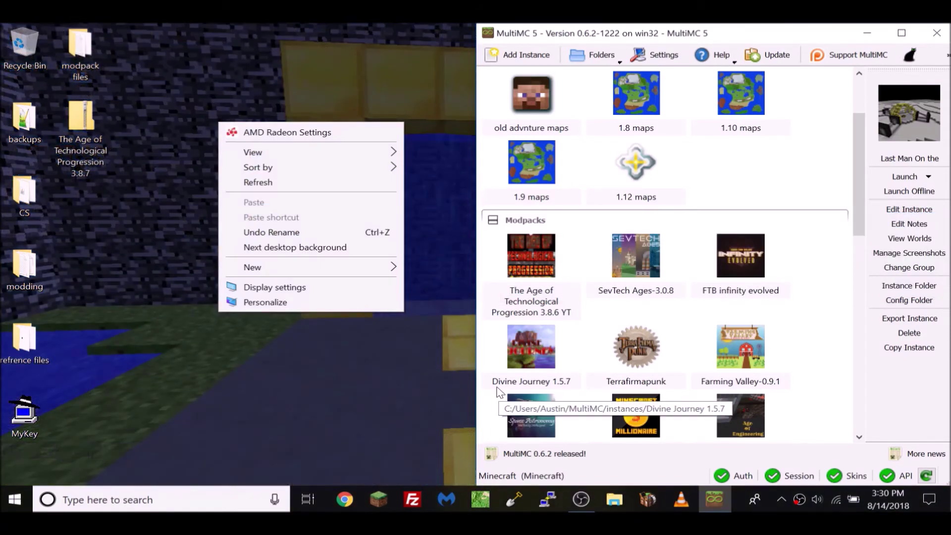
{"action": "left_click", "coordinate": [336, 379]}
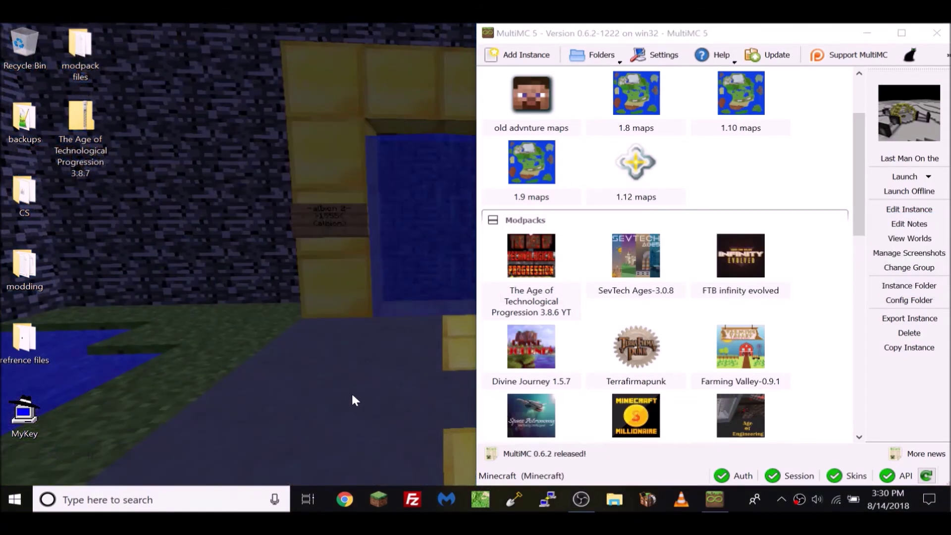
Step: Maximize the MultiMC window and open the instance folder of the Random modpack
{"action": "left_click", "coordinate": [897, 40]}
{"action": "scroll", "coordinate": [403, 219], "scroll_direction": "down", "scroll_amount": 3}
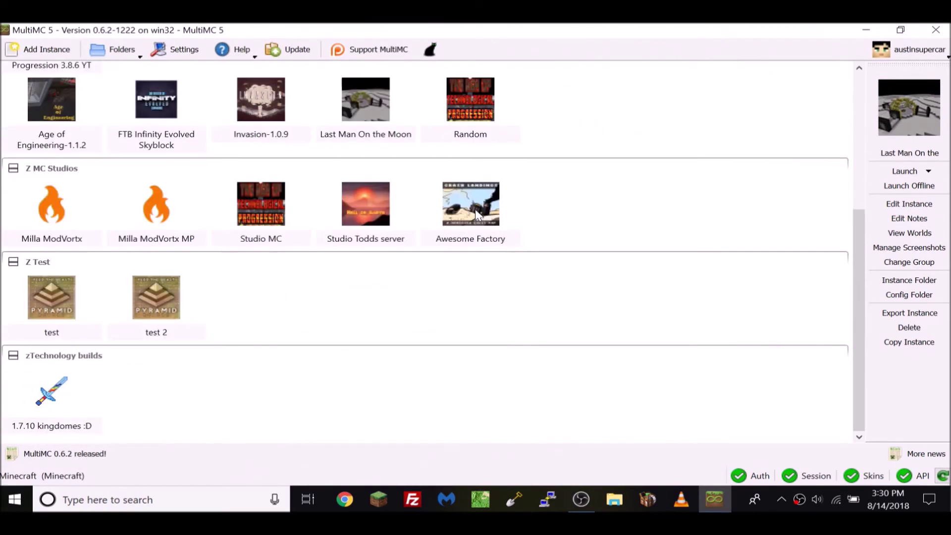
{"action": "scroll", "coordinate": [474, 209], "scroll_direction": "up", "scroll_amount": 5}
{"action": "left_click", "coordinate": [493, 288]}
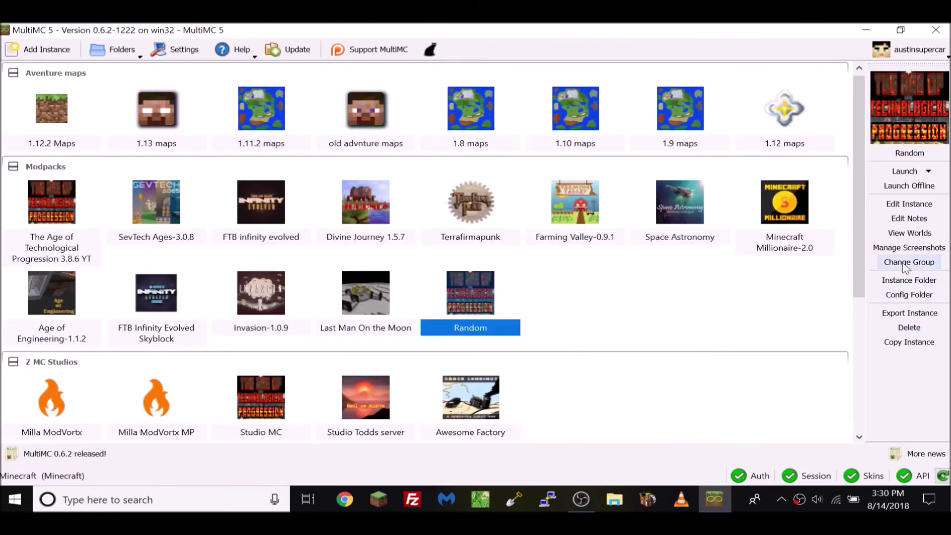
{"action": "left_click", "coordinate": [911, 280]}
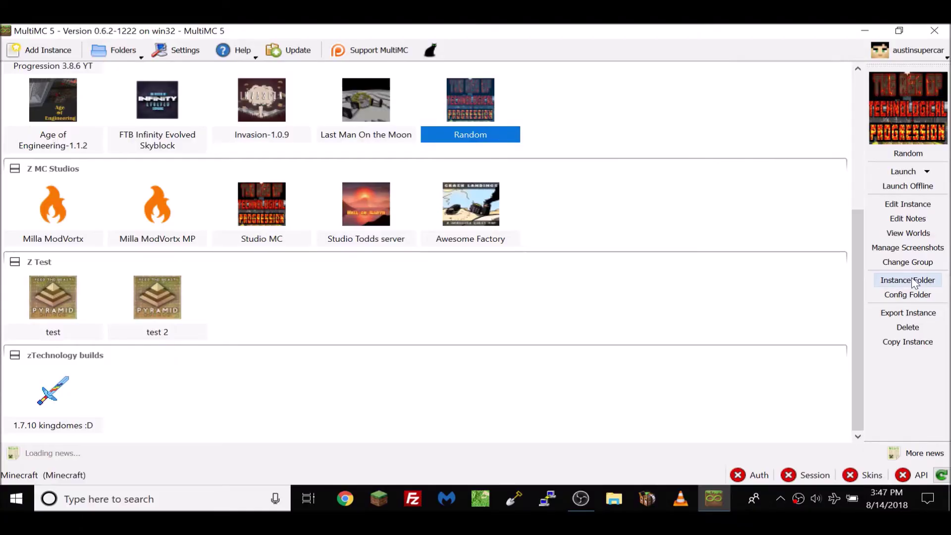
{"action": "left_click", "coordinate": [914, 282]}
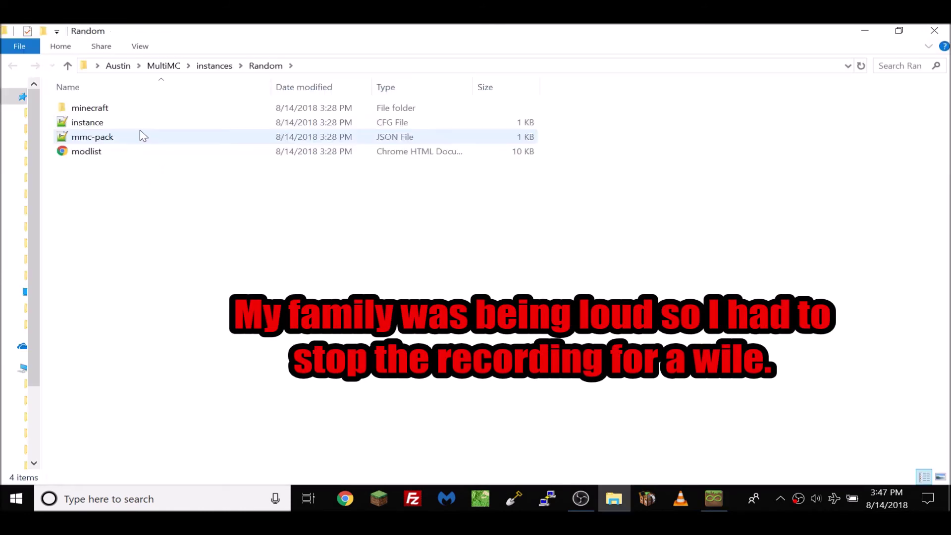
Step: Open the mods folder inside the instance's minecraft folder and look through the installed mod files
{"action": "double_click", "coordinate": [143, 114]}
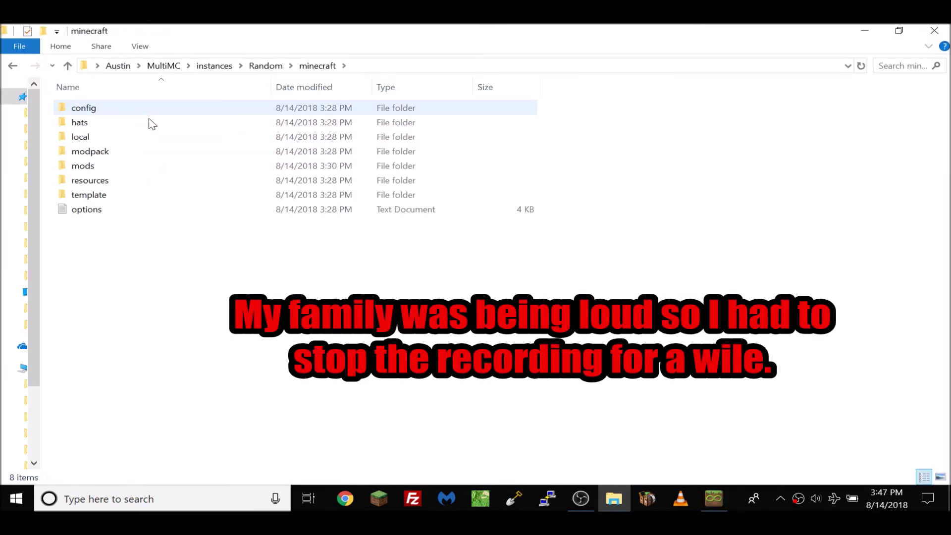
{"action": "double_click", "coordinate": [161, 167]}
{"action": "scroll", "coordinate": [639, 248], "scroll_direction": "down", "scroll_amount": 4}
{"action": "scroll", "coordinate": [639, 248], "scroll_direction": "down", "scroll_amount": 20}
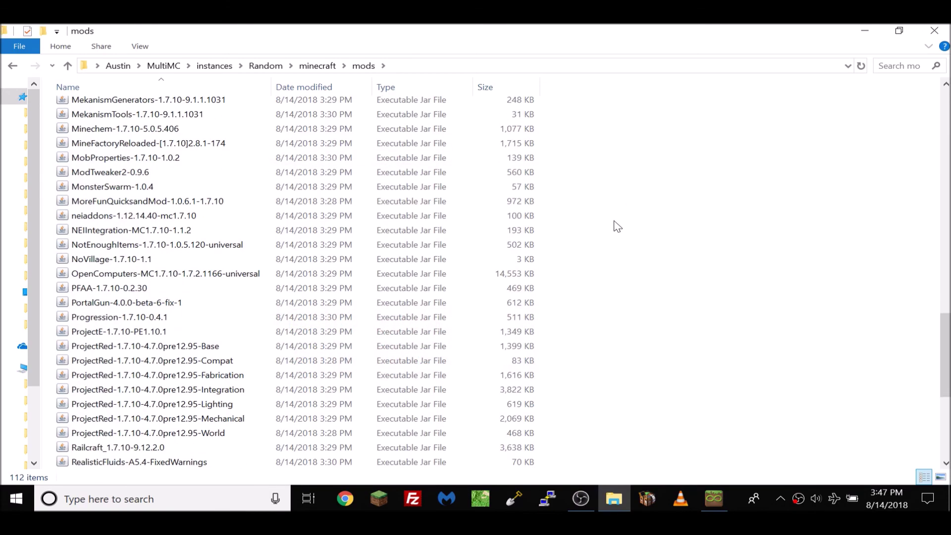
{"action": "scroll", "coordinate": [594, 238], "scroll_direction": "up", "scroll_amount": 3}
{"action": "scroll", "coordinate": [604, 248], "scroll_direction": "up", "scroll_amount": 20}
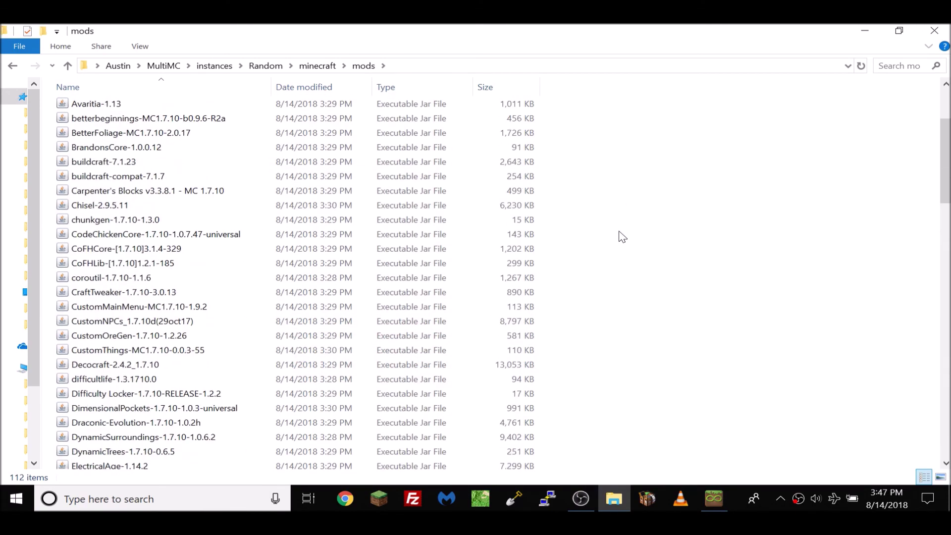
Step: Go back up to the minecraft folder and close the folder window to return to the instance list
{"action": "left_click", "coordinate": [317, 65]}
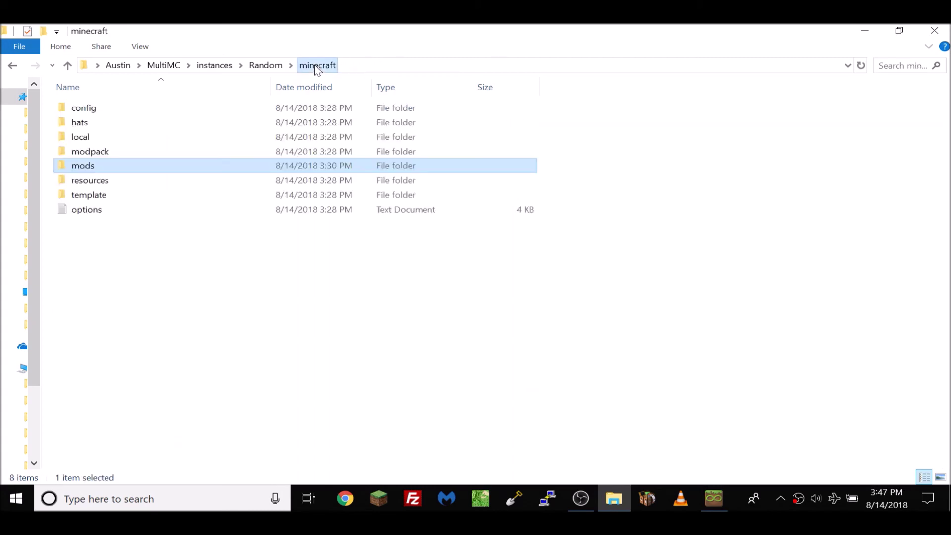
{"action": "left_click", "coordinate": [934, 31]}
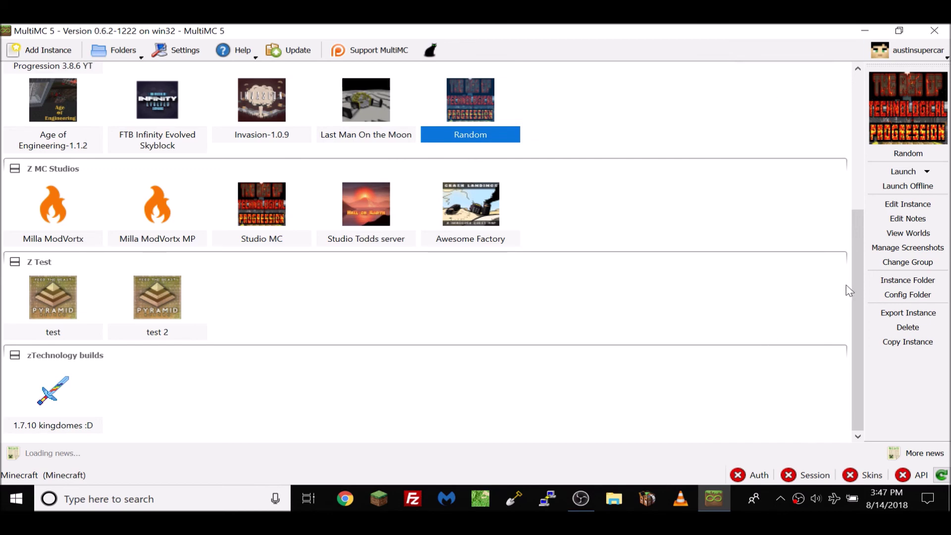
{"action": "scroll", "coordinate": [854, 233], "scroll_direction": "up", "scroll_amount": 5}
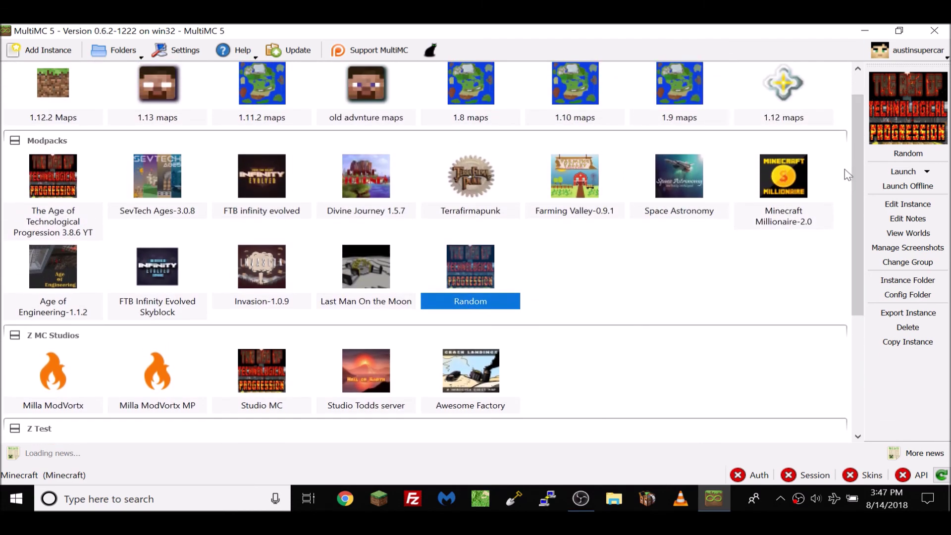